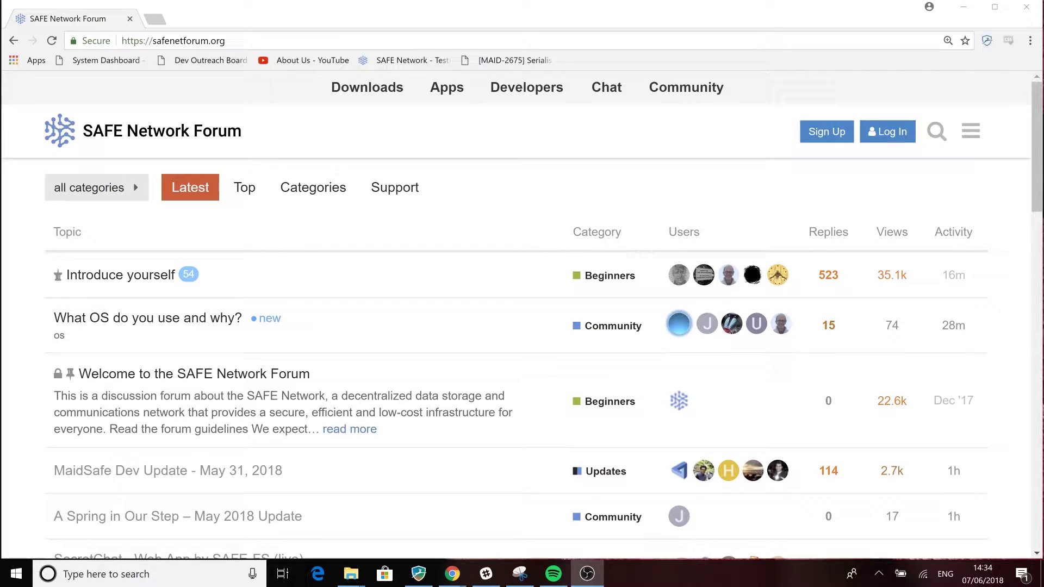
- Select the forum's address and open the site menu to reach the Basic badge (trust level 1) page
{"action": "left_click_drag", "start_coordinate": [227, 41], "coordinate": [120, 41]}
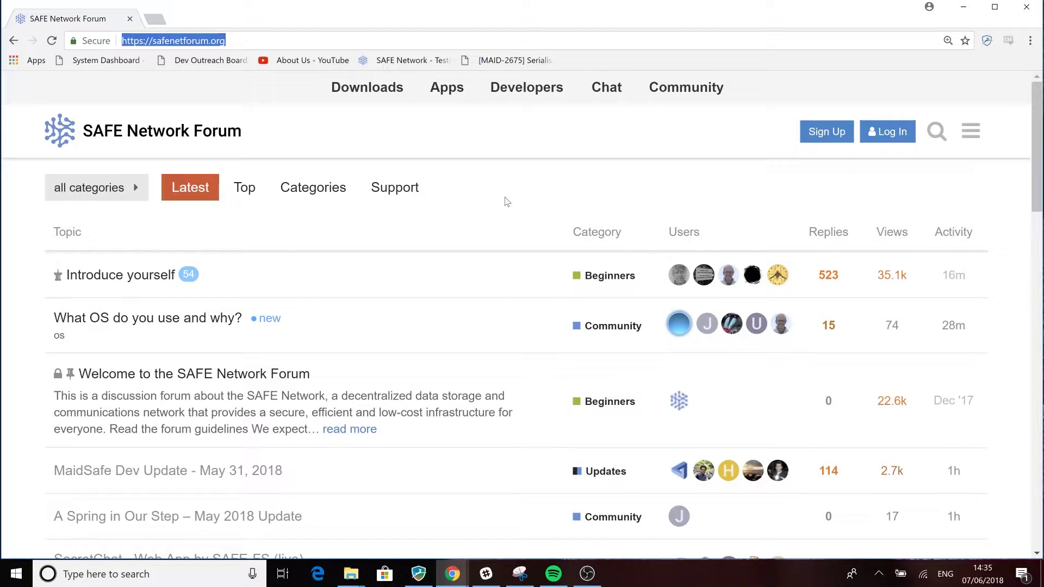
{"action": "left_click", "coordinate": [971, 130]}
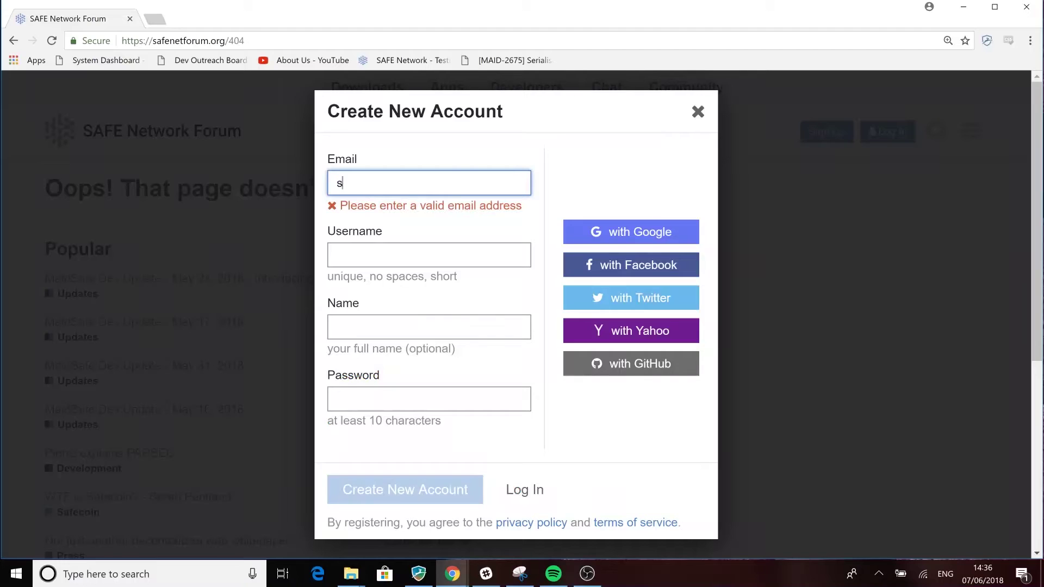
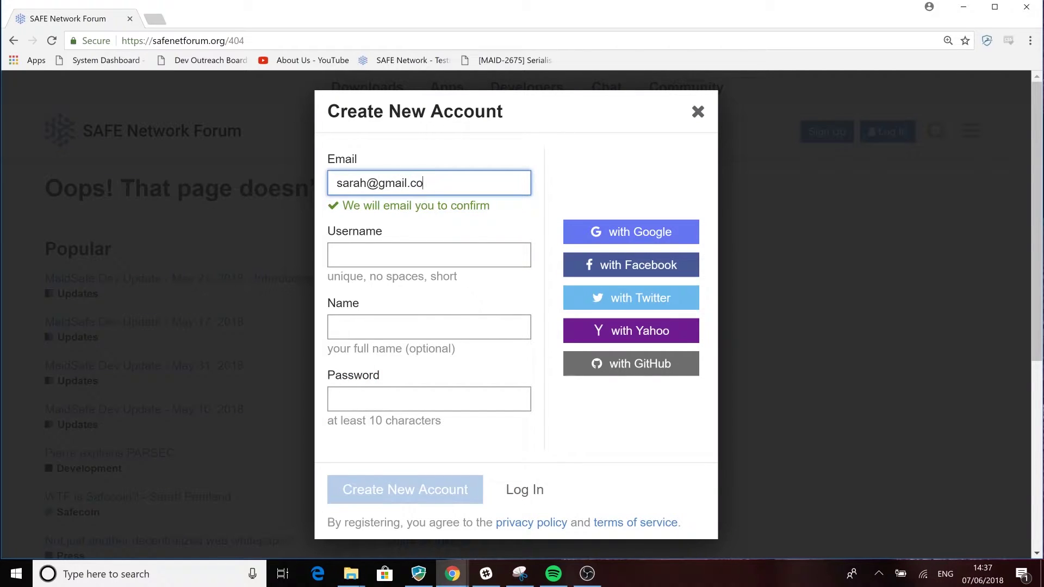
- Fill in the new forum account's email, username and password
{"action": "key", "text": "Tab"}
{"action": "type", "text": "SarahT"}
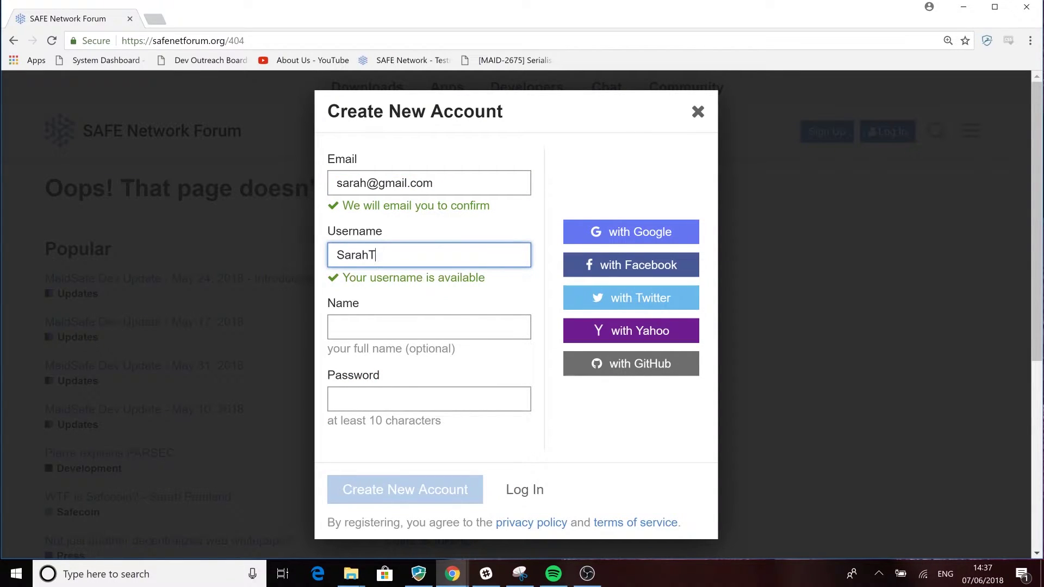
{"action": "key", "text": "Tab"}
{"action": "type", "text": "••••••••••"}
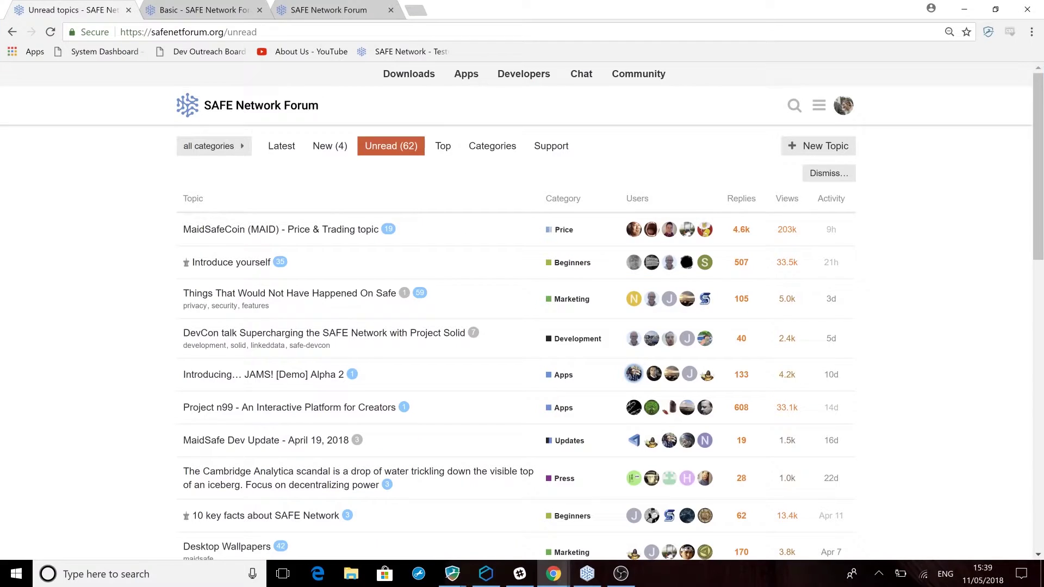
- Open the 'Things That Would Not Have Happened On Safe' topic and scroll through it
{"action": "left_click", "coordinate": [290, 293]}
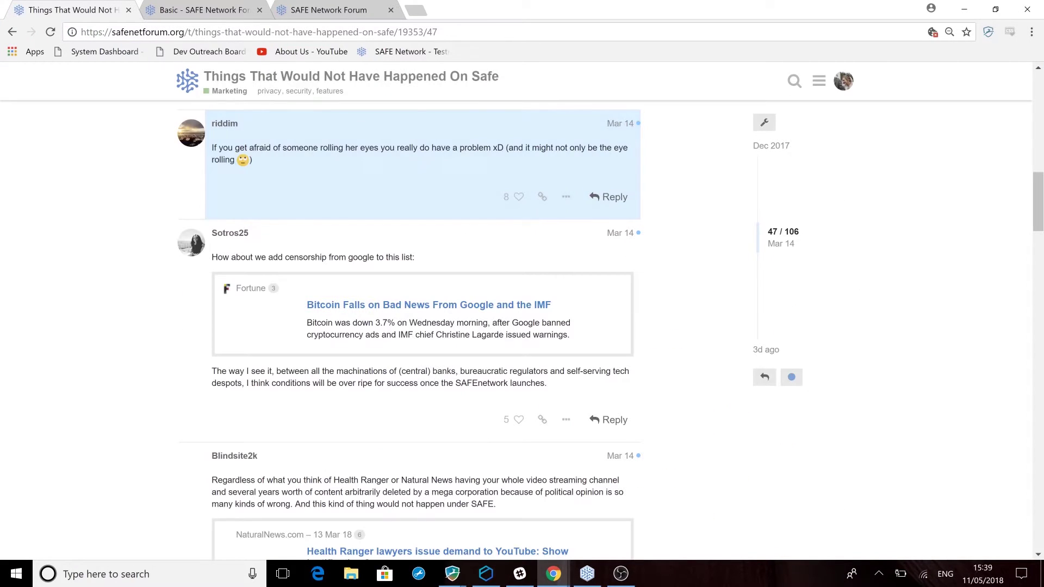
{"action": "scroll", "coordinate": [408, 326], "scroll_direction": "down", "scroll_amount": 10}
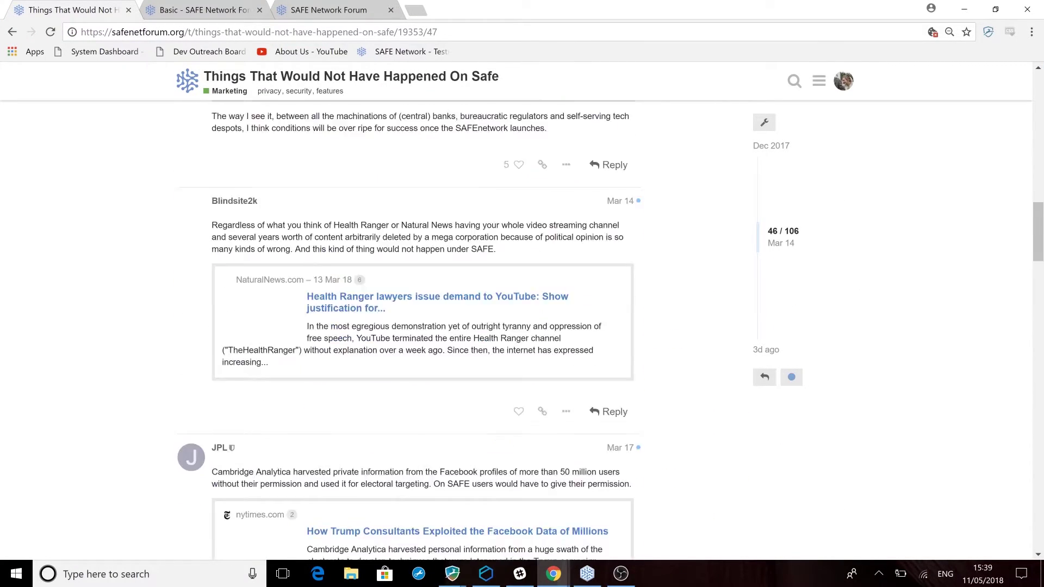
{"action": "scroll", "coordinate": [408, 326], "scroll_direction": "down", "scroll_amount": 15}
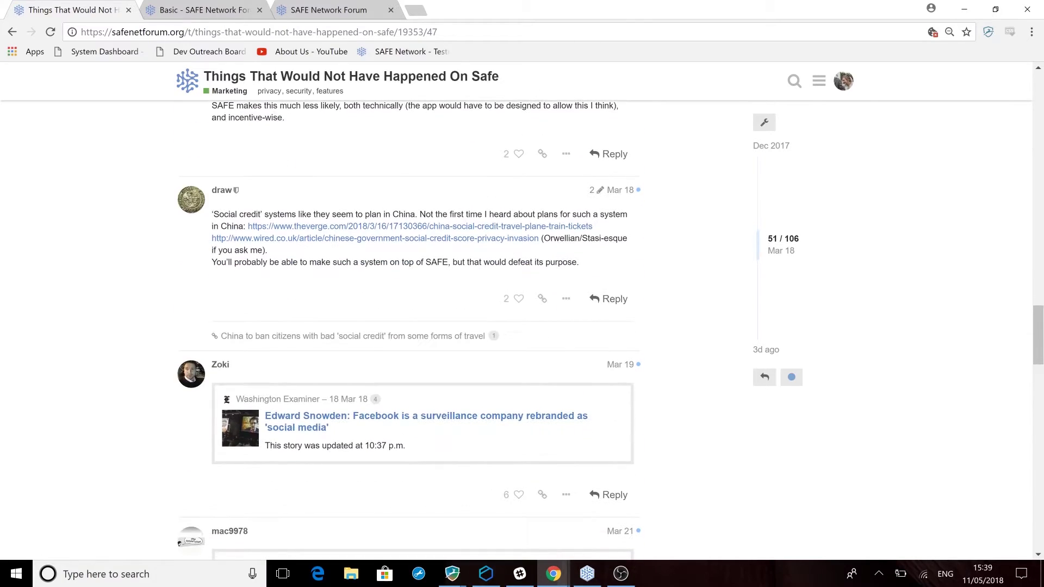
{"action": "scroll", "coordinate": [408, 326], "scroll_direction": "down", "scroll_amount": 4}
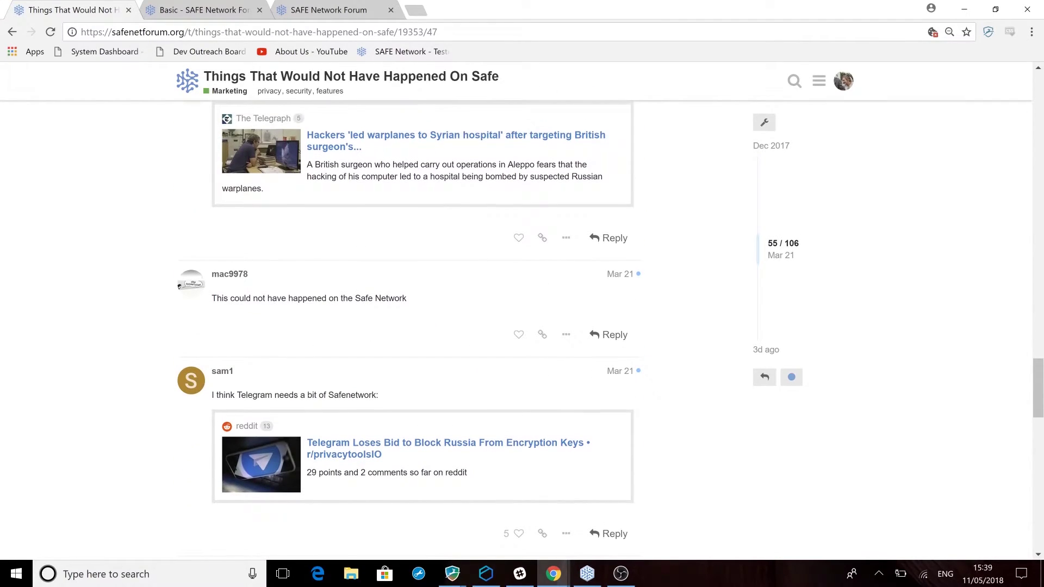
- Return to Latest topics and read 'Isn't this a weak spot?' down to its last post
{"action": "key", "text": "g"}
{"action": "key", "text": "h"}
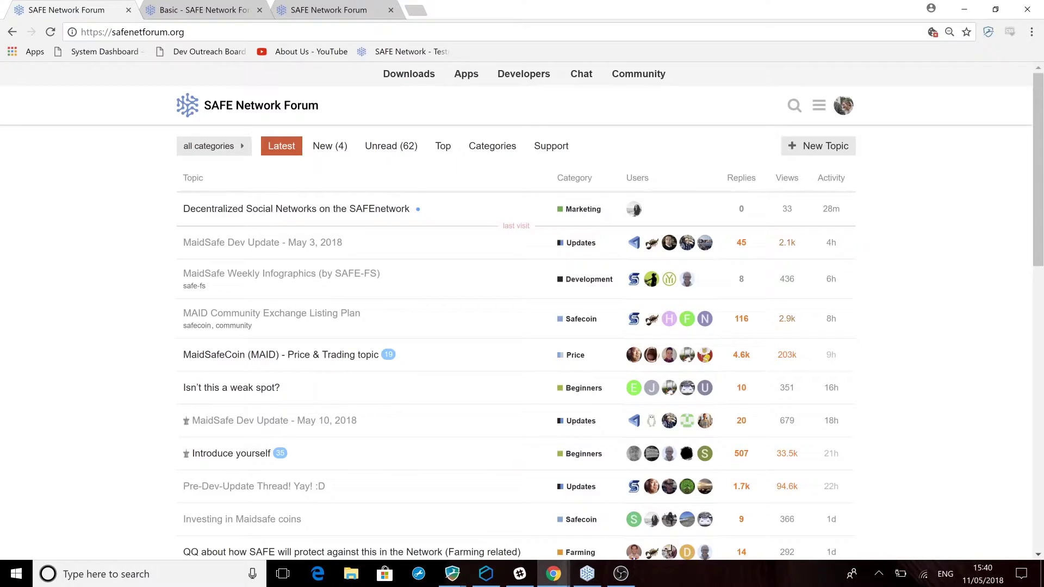
{"action": "key", "text": "j"}
{"action": "key", "text": "j"}
{"action": "key", "text": "j"}
{"action": "key", "text": "j"}
{"action": "key", "text": "j"}
{"action": "key", "text": "j"}
{"action": "key", "text": "Return"}
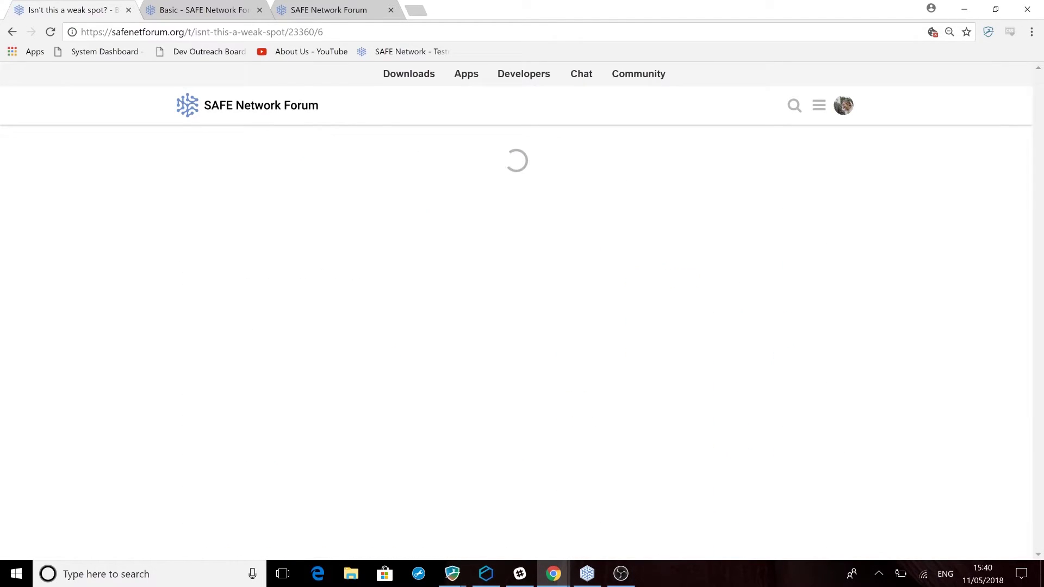
{"action": "key", "text": "j"}
{"action": "key", "text": "j"}
{"action": "key", "text": "j"}
{"action": "key", "text": "j"}
{"action": "key", "text": "j"}
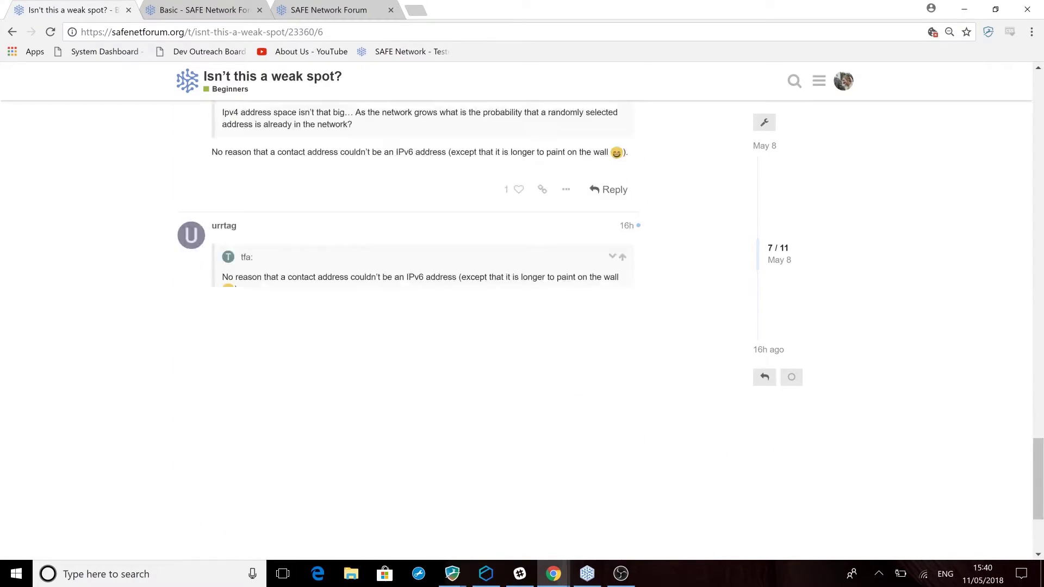
{"action": "key", "text": "k"}
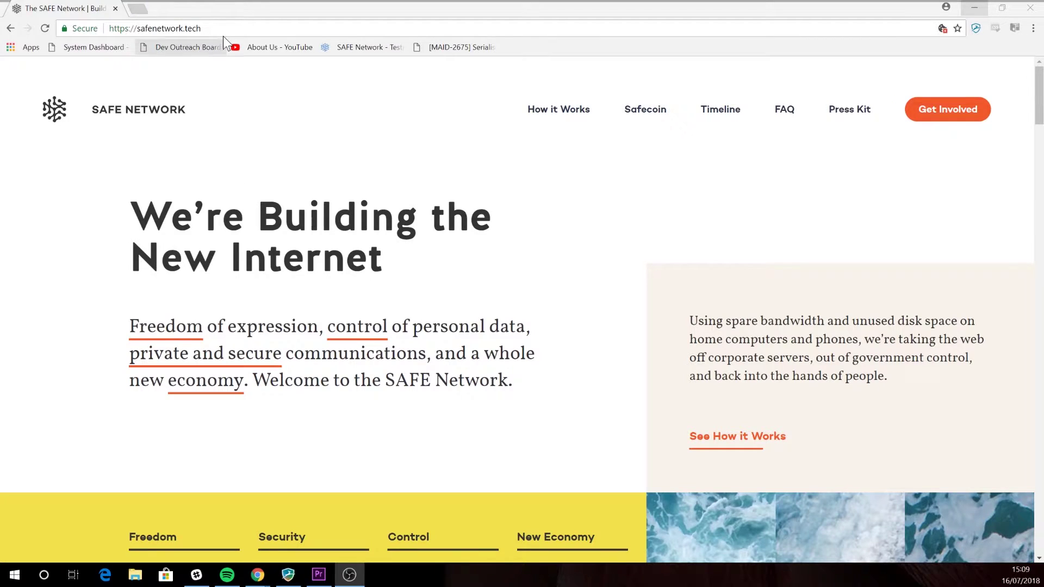
- Go to the Get Involved page on safenetwork.tech
{"action": "left_click", "coordinate": [201, 28]}
{"action": "left_click_drag", "start_coordinate": [114, 28], "coordinate": [108, 28]}
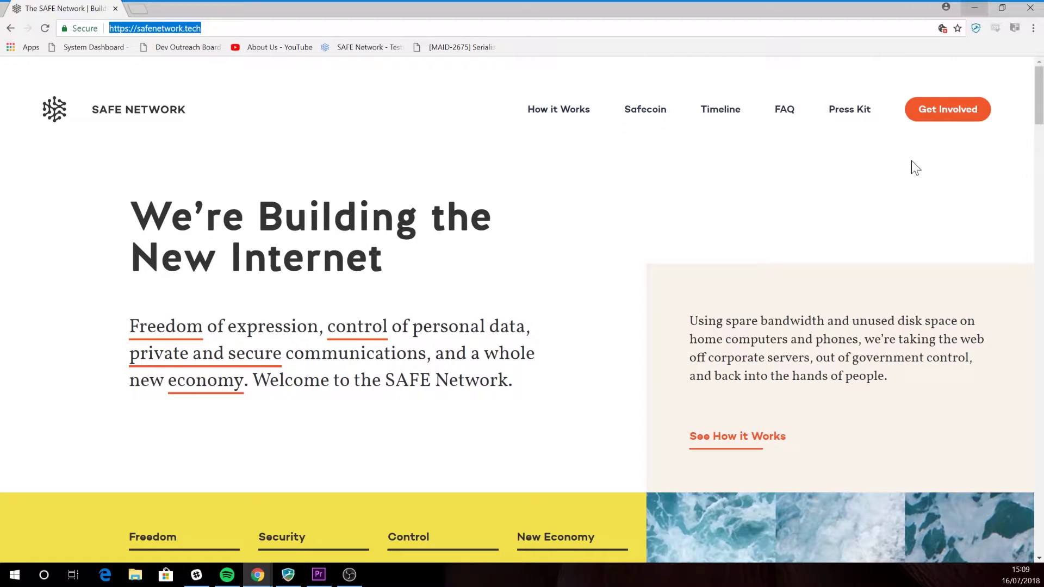
{"action": "left_click", "coordinate": [935, 119]}
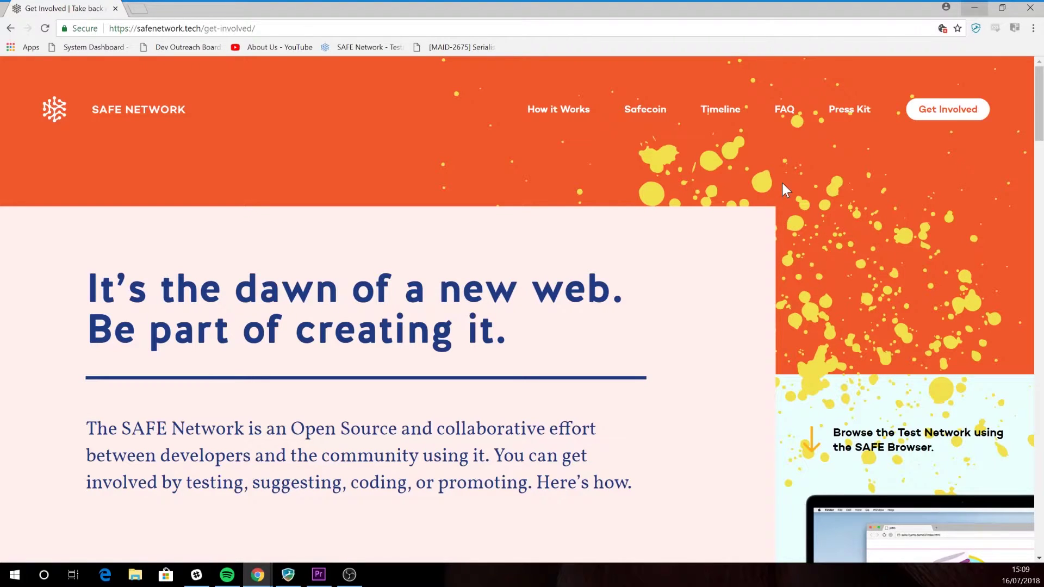
- Scroll to Get the SAFE Browser and open the downloaded safe-browser-v0.10.2-win-x64 folder
{"action": "scroll", "coordinate": [782, 184], "scroll_direction": "down", "scroll_amount": 5}
{"action": "scroll", "coordinate": [783, 190], "scroll_direction": "down", "scroll_amount": 5}
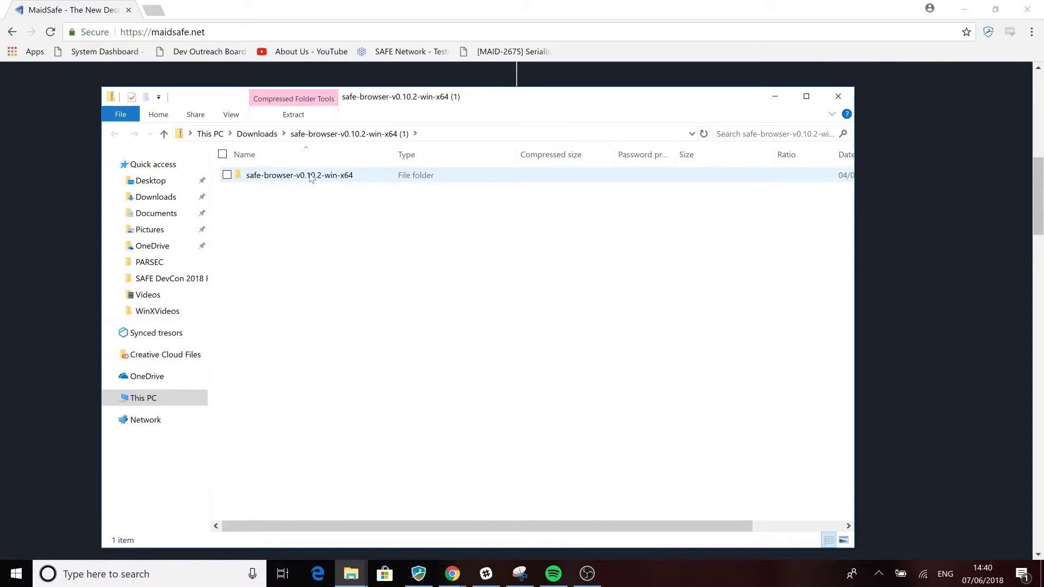
{"action": "double_click", "coordinate": [311, 177]}
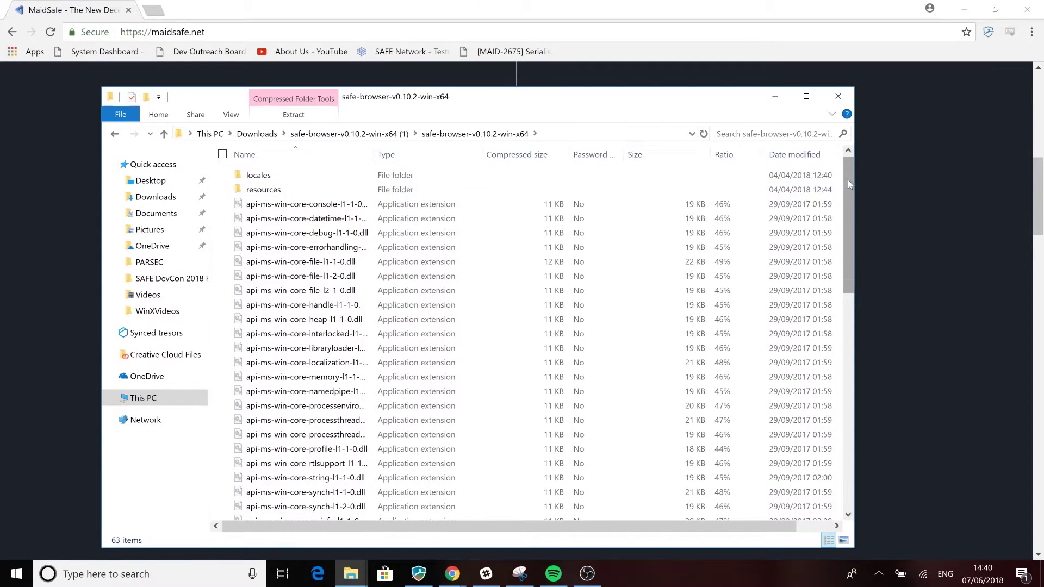
{"action": "left_click_drag", "start_coordinate": [846, 268], "coordinate": [846, 452]}
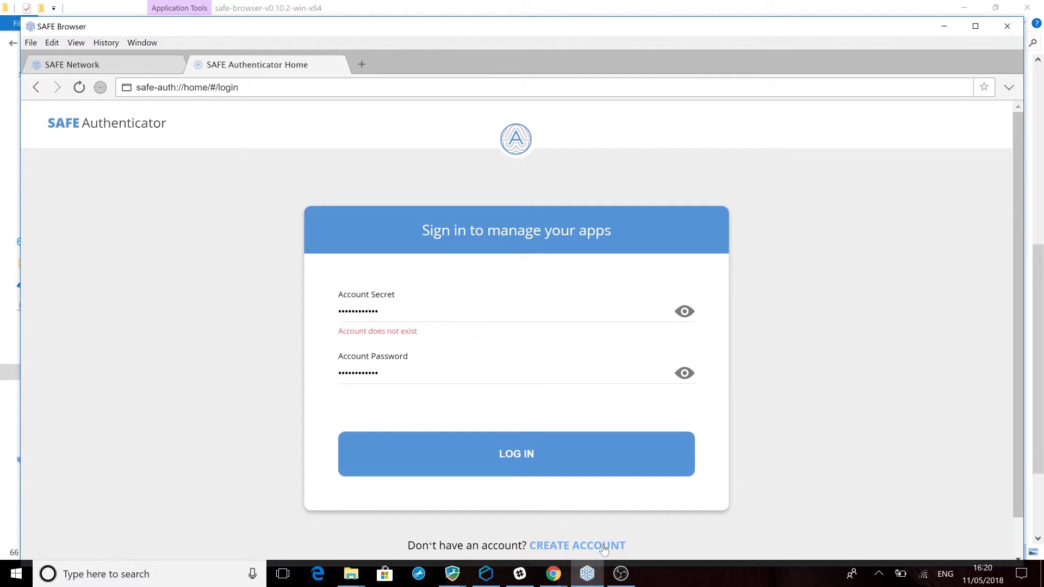
- Begin Authenticator account creation and choose Claim an Invitation at the Invitation Token step
{"action": "left_click", "coordinate": [604, 547]}
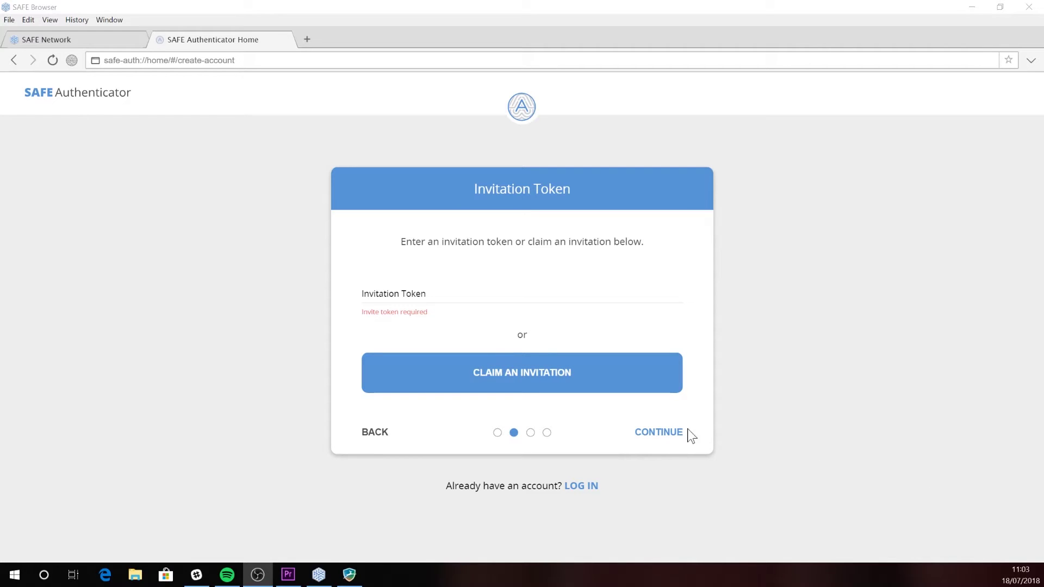
{"action": "left_click", "coordinate": [589, 388]}
{"action": "left_click", "coordinate": [589, 387]}
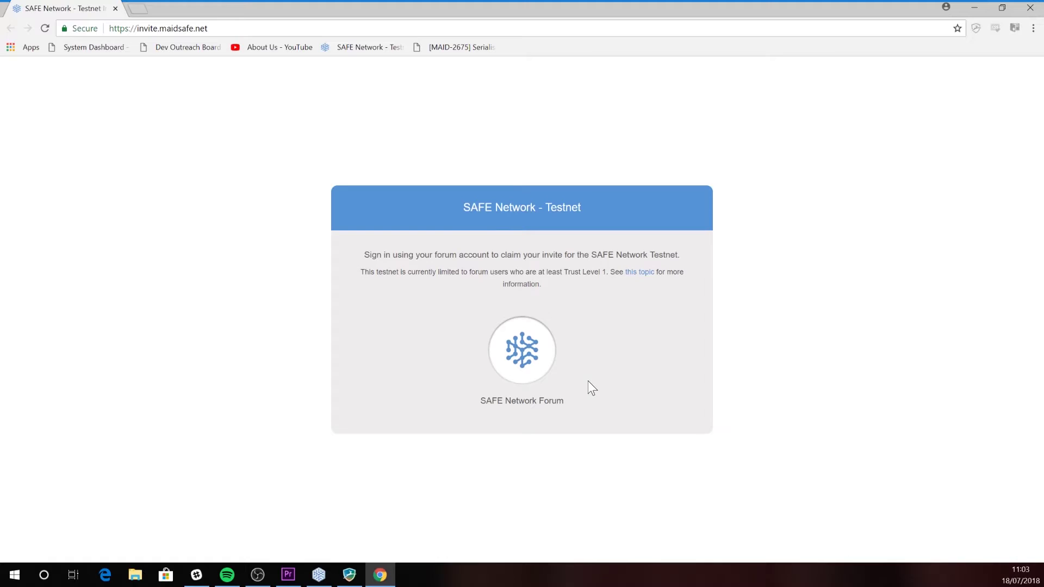
- Sign in via the SAFE Network Forum, pick Alpha-2 and copy its invite token
{"action": "left_click", "coordinate": [542, 409]}
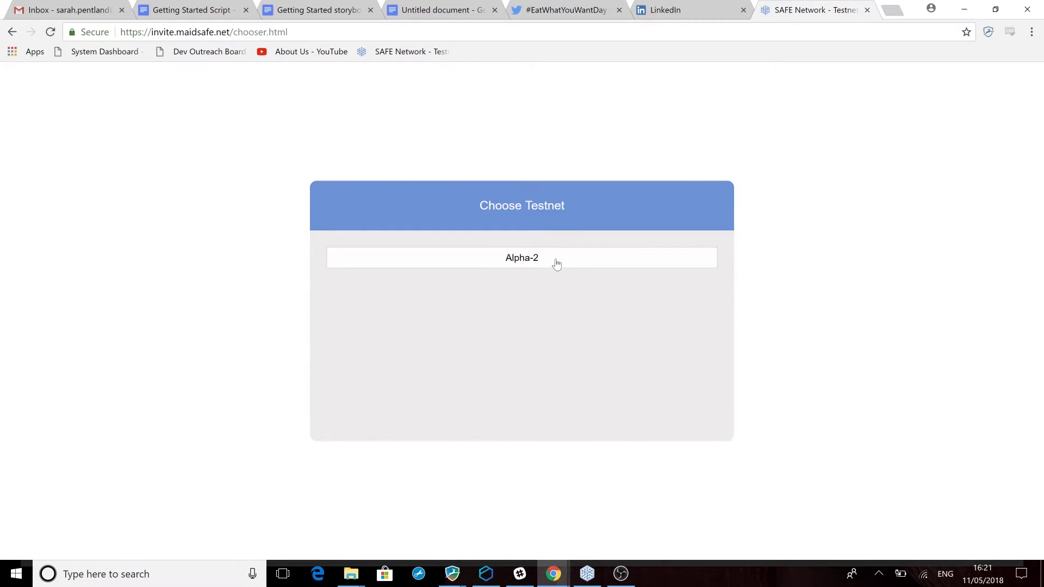
{"action": "left_click", "coordinate": [557, 265]}
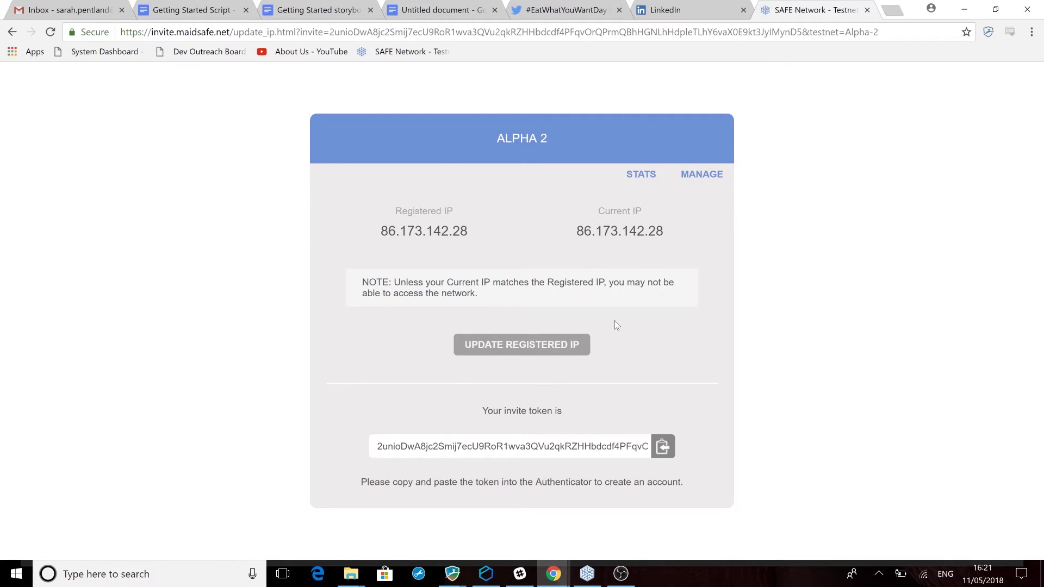
{"action": "left_click", "coordinate": [664, 450]}
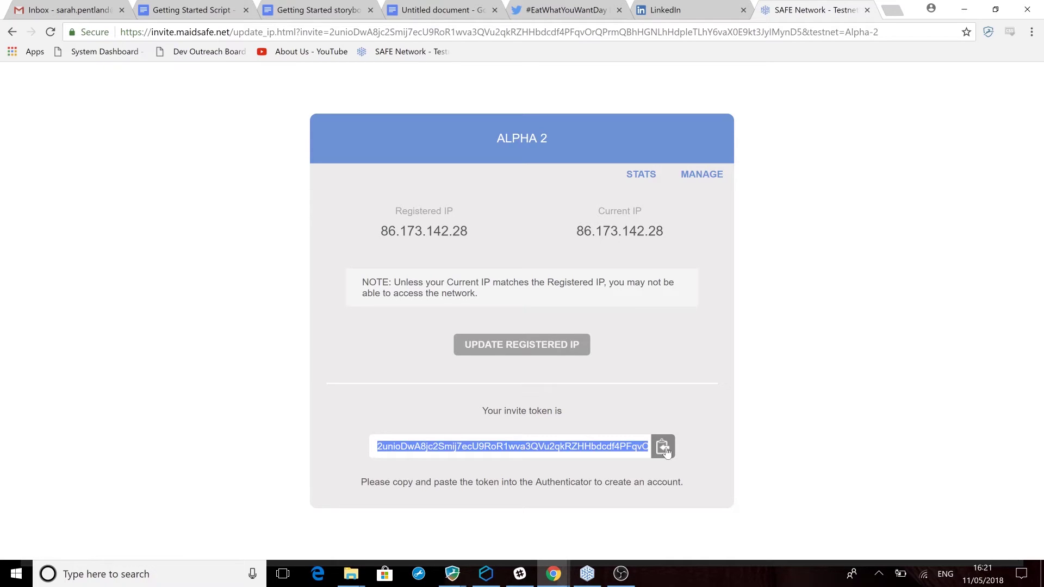
- Paste the copied invite token into the Authenticator's Invitation Token field
{"action": "left_click", "coordinate": [588, 576]}
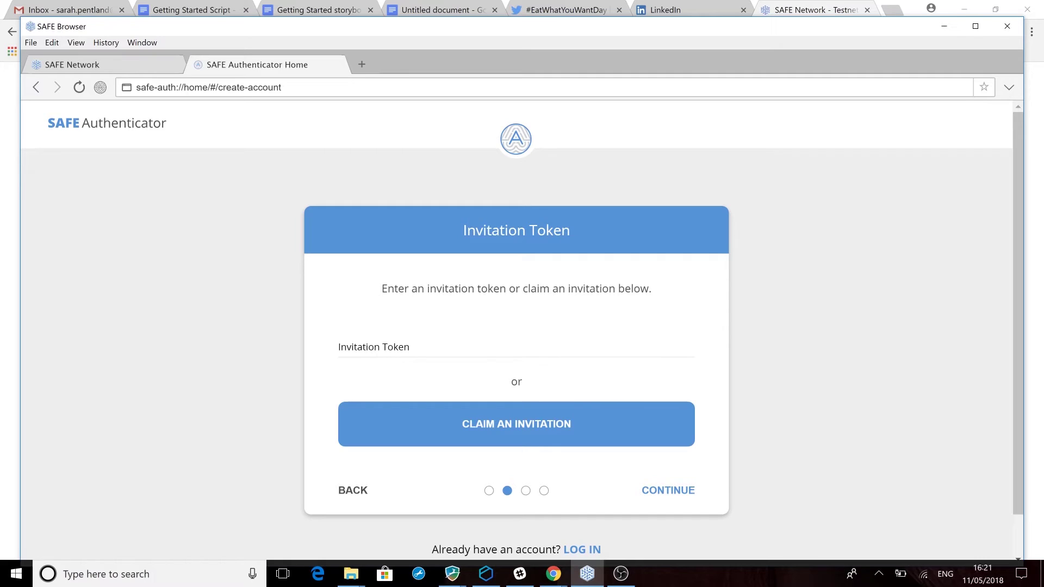
{"action": "left_click", "coordinate": [551, 356]}
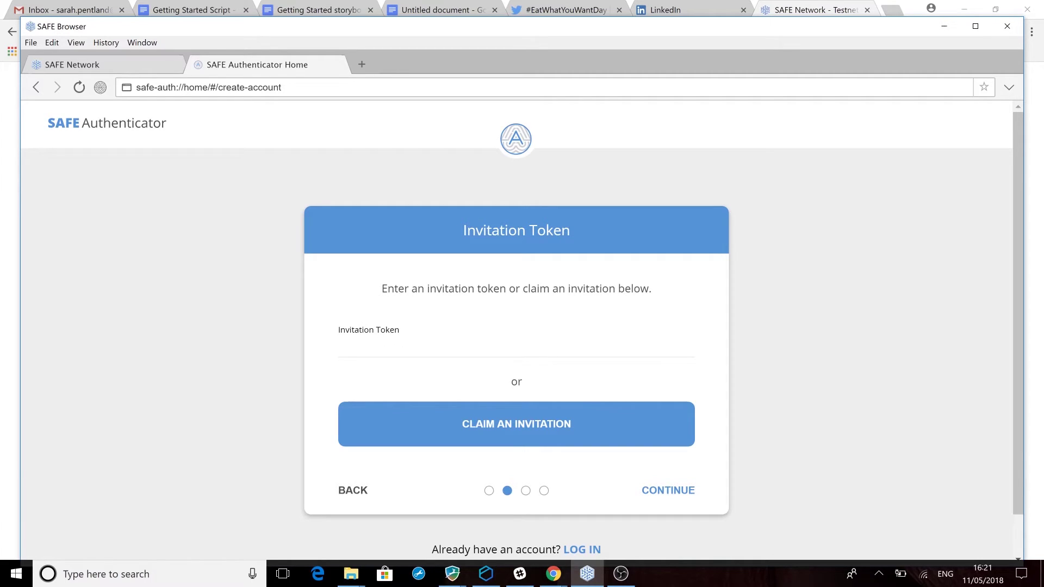
{"action": "key", "text": "ctrl+v"}
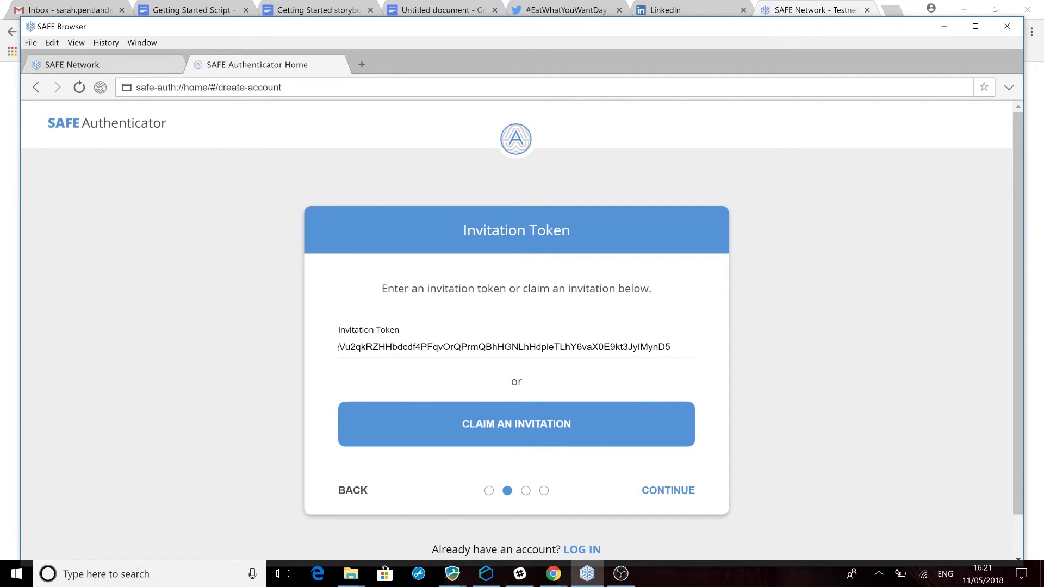
- Enter and confirm the account secret
{"action": "left_click", "coordinate": [683, 492]}
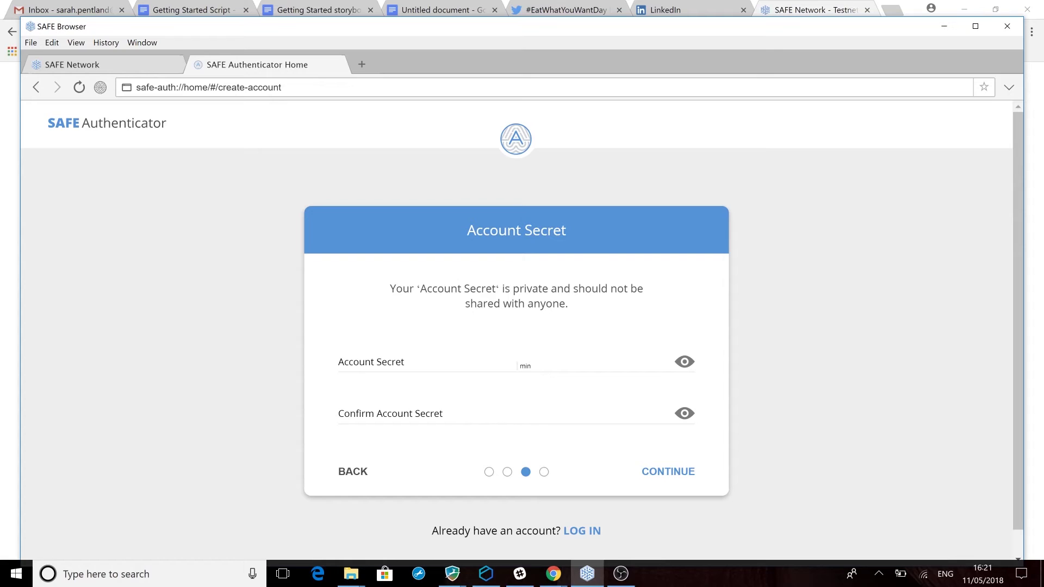
{"action": "key", "text": "Return"}
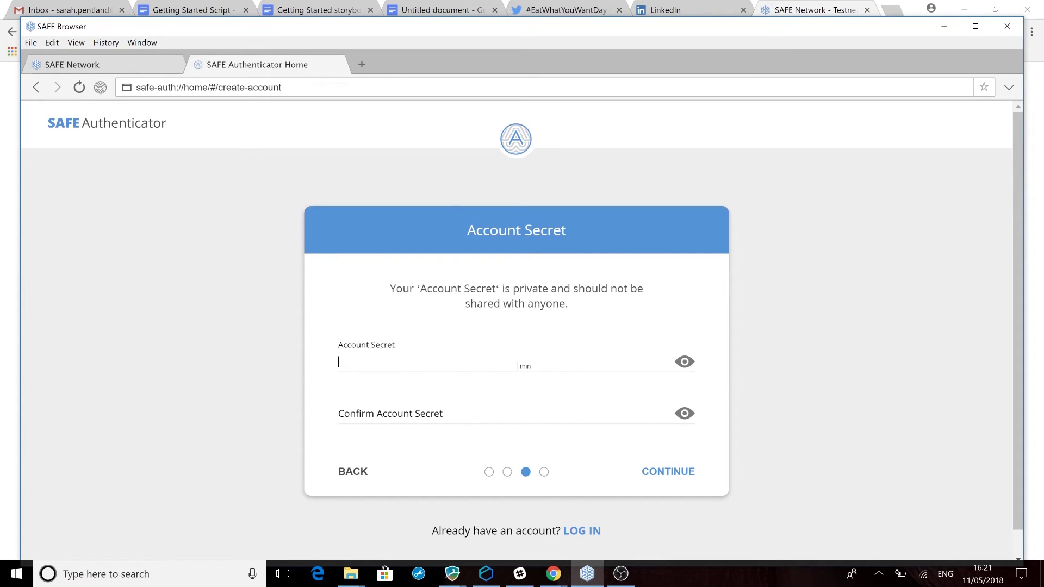
{"action": "type", "text": "************"}
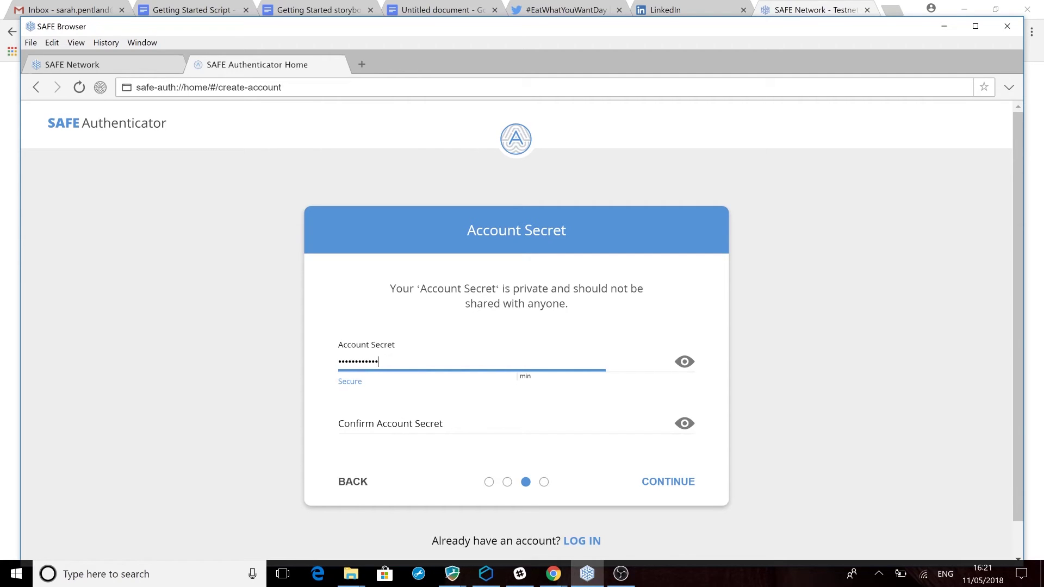
{"action": "left_click", "coordinate": [392, 423]}
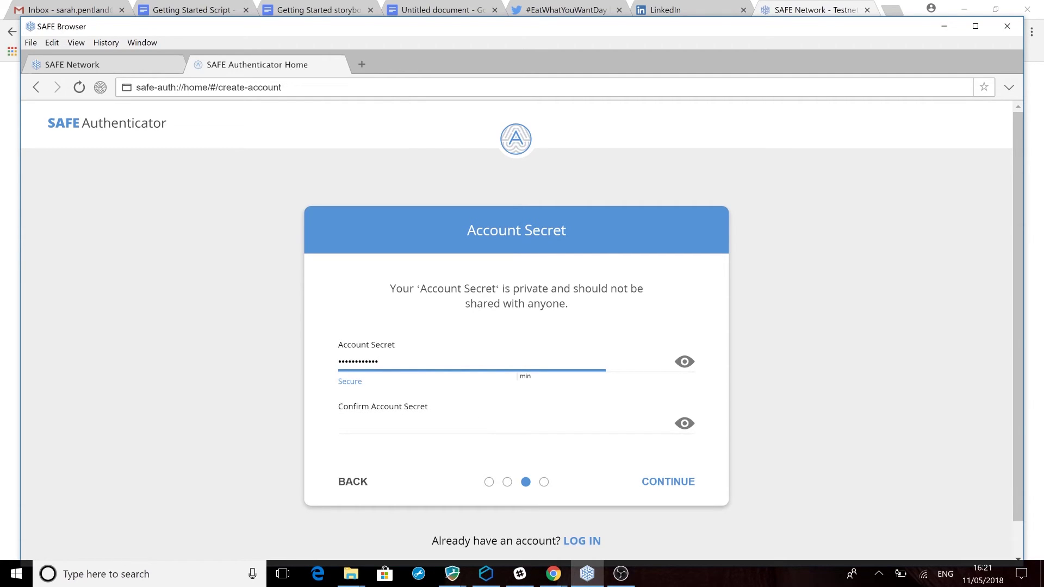
{"action": "key", "text": "ctrl+v"}
- Enter and confirm the account password
{"action": "left_click", "coordinate": [669, 488]}
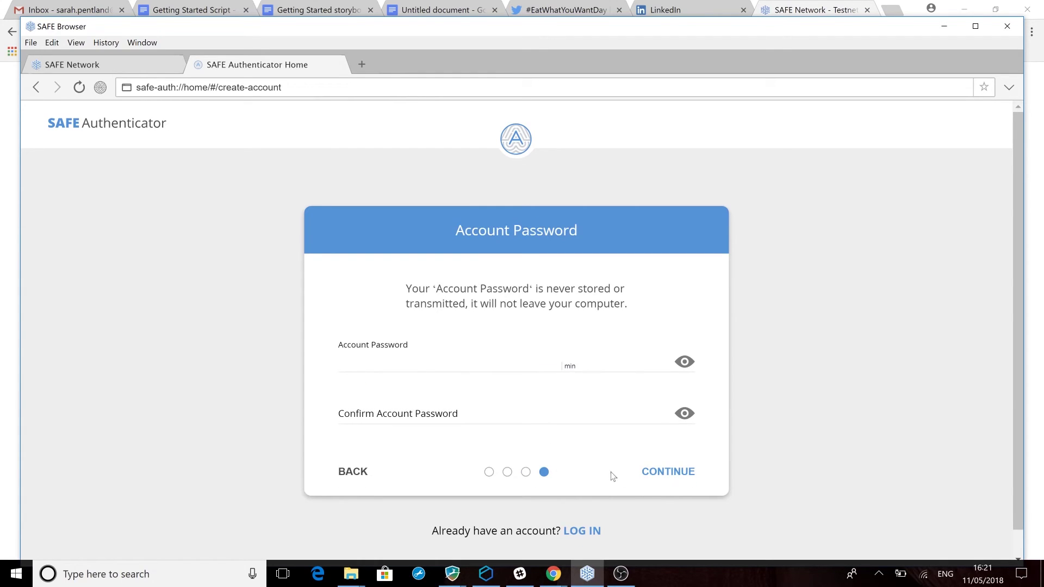
{"action": "key", "text": "ctrl+v"}
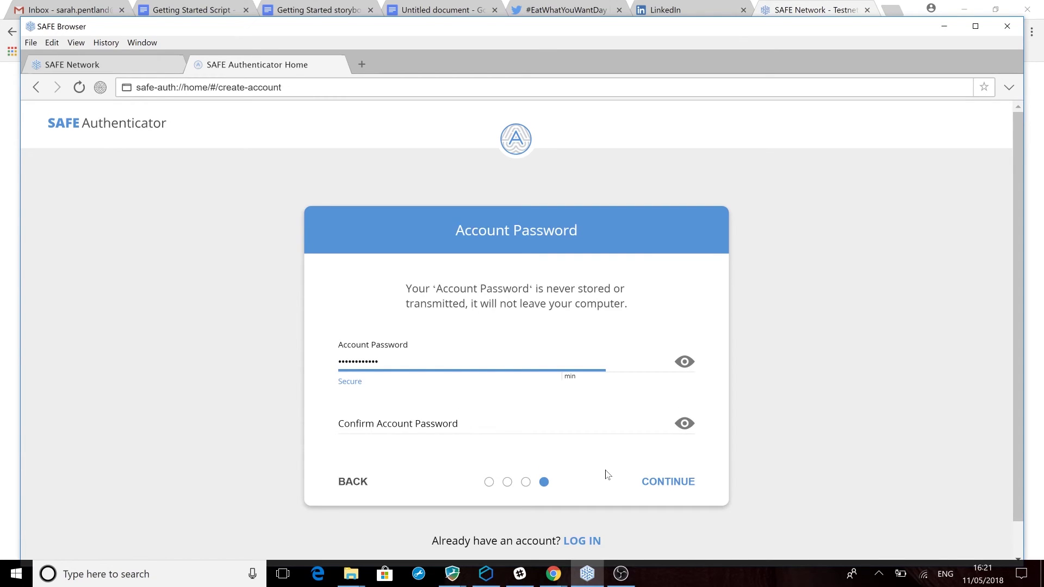
{"action": "key", "text": "Tab"}
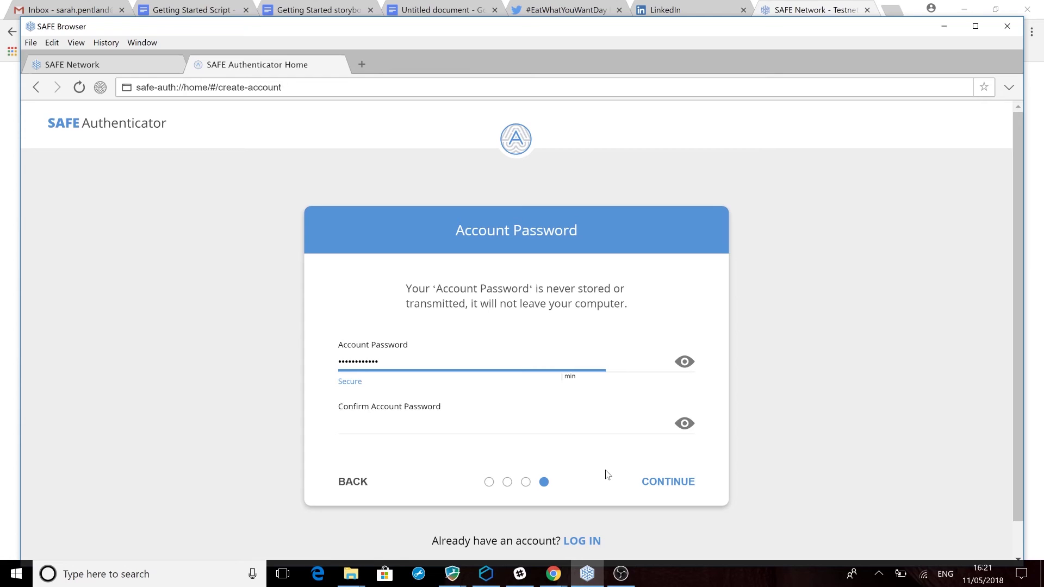
{"action": "key", "text": "ctrl+v"}
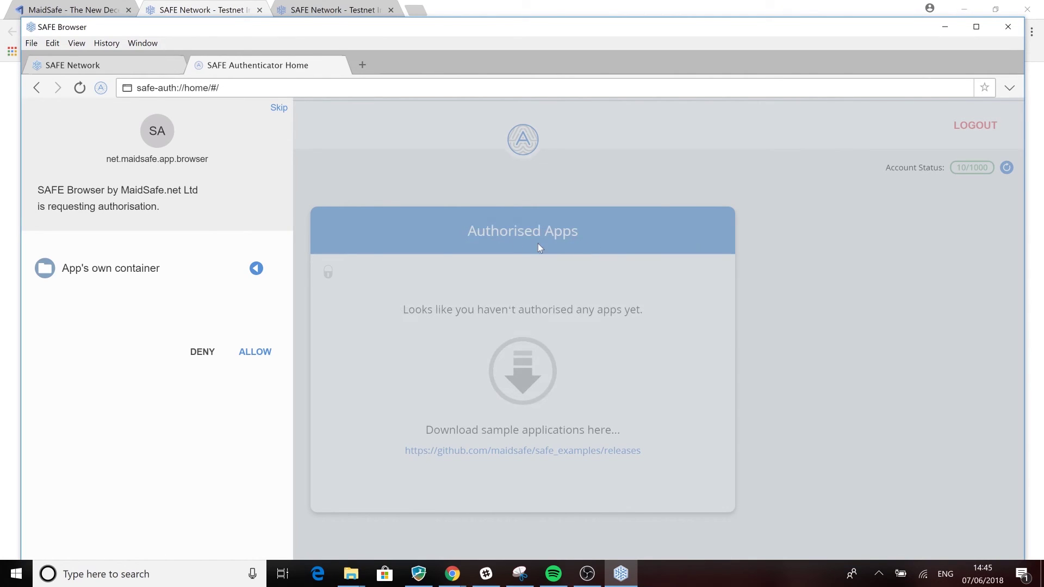
- Allow the browser's authorisation request, then browse the JAMS and SAFE primer demo sites
{"action": "left_click", "coordinate": [259, 354]}
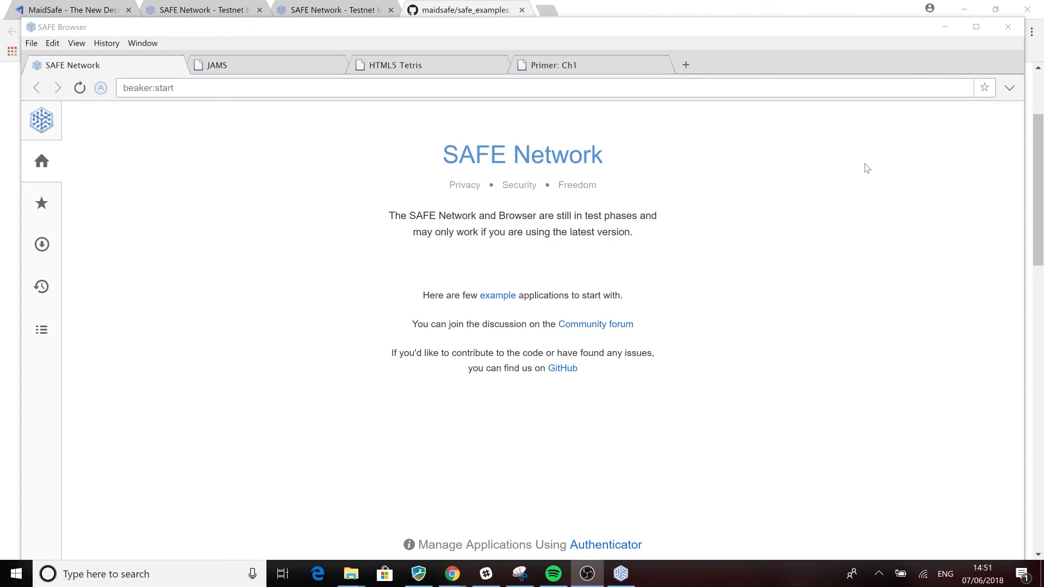
{"action": "left_click", "coordinate": [275, 63]}
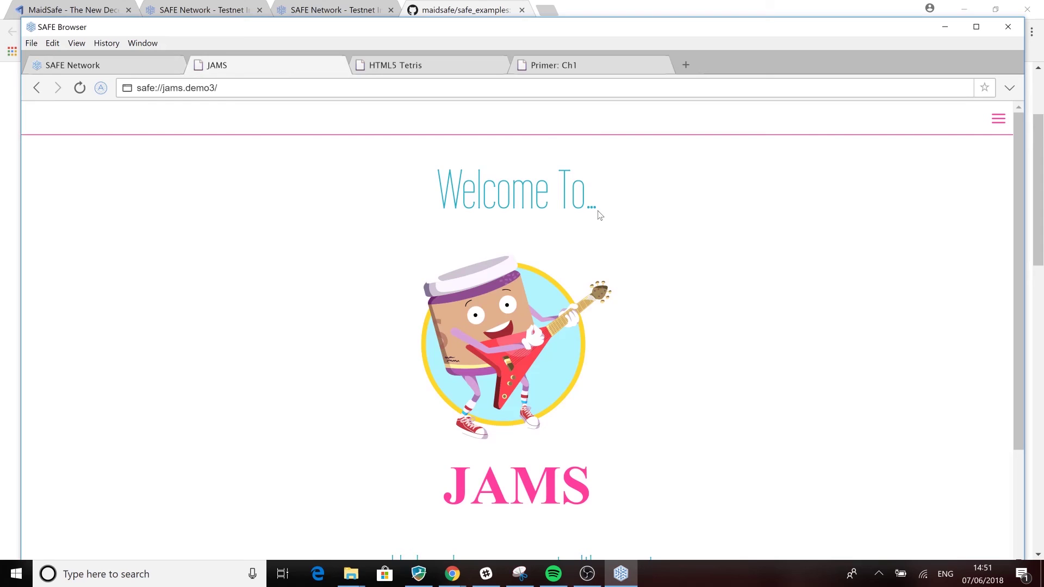
{"action": "scroll", "coordinate": [598, 215], "scroll_direction": "down", "scroll_amount": 2}
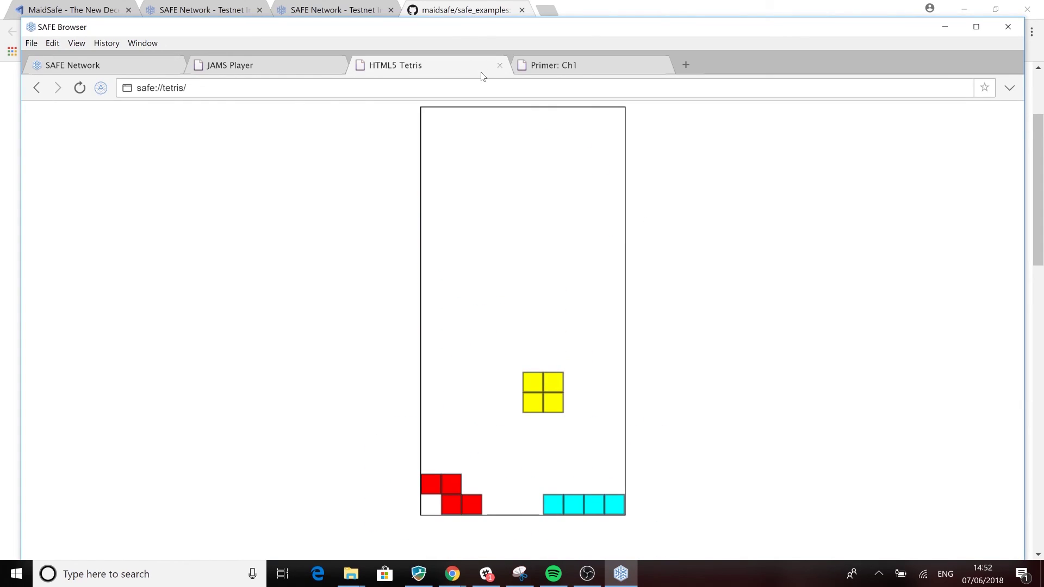
{"action": "left_click", "coordinate": [541, 65]}
{"action": "scroll", "coordinate": [541, 105], "scroll_direction": "down", "scroll_amount": 10}
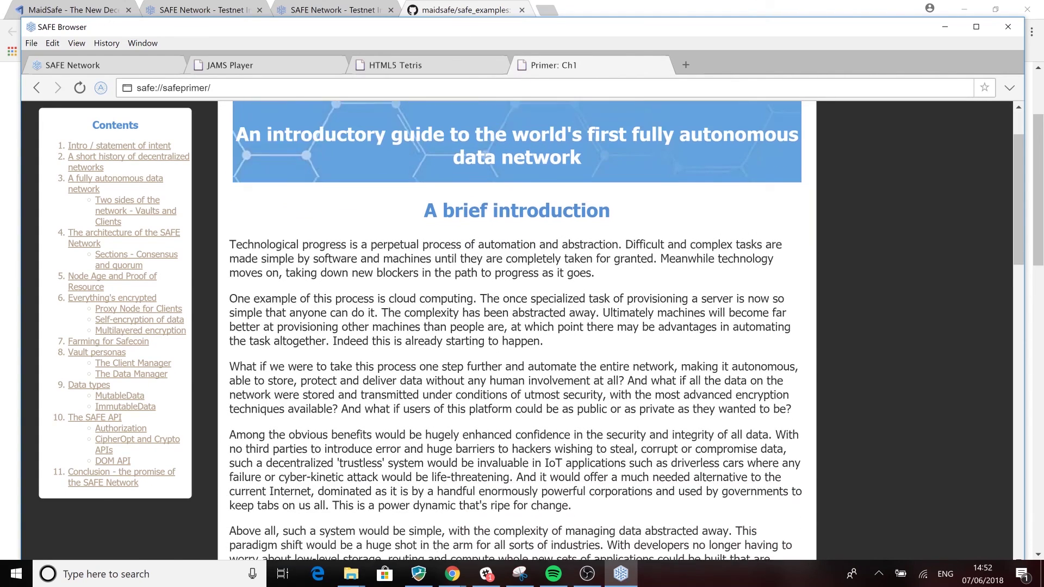
{"action": "scroll", "coordinate": [626, 325], "scroll_direction": "down", "scroll_amount": 8}
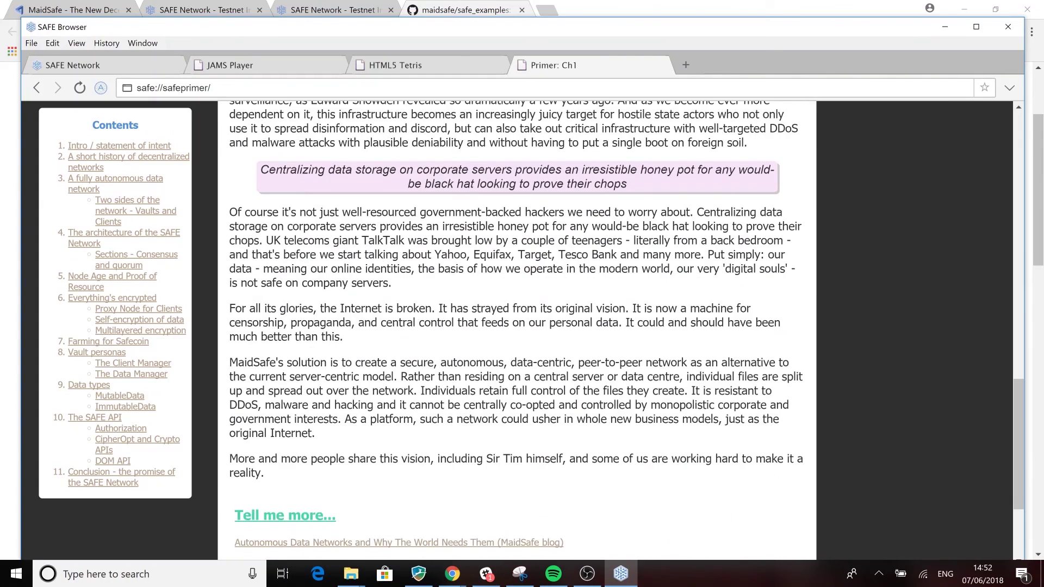